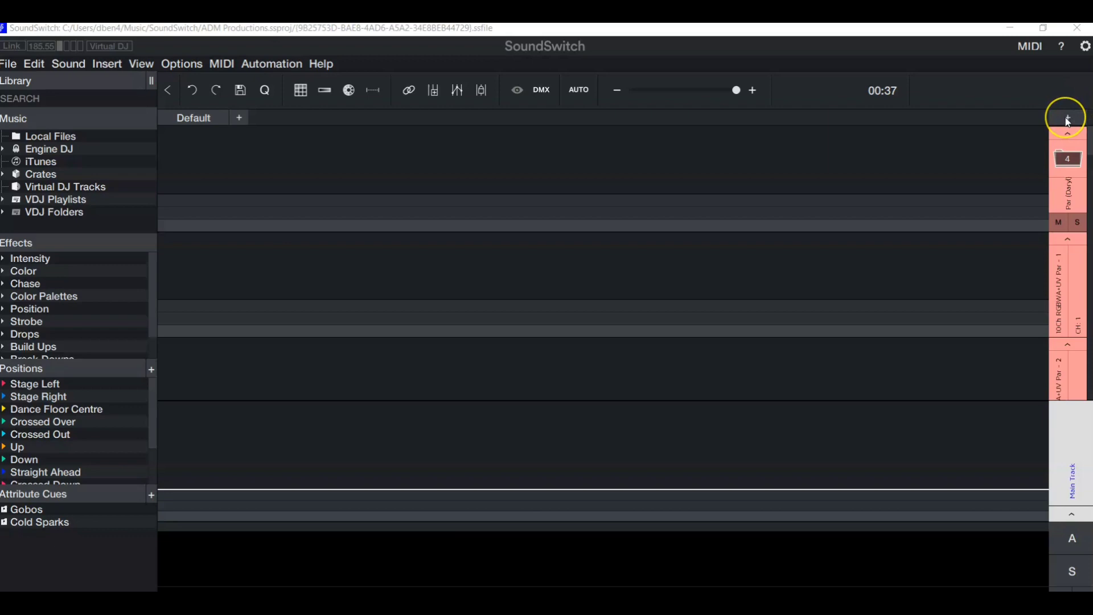
Step: Show the DMX Map and compare Universe One's fixtures with Universe Two's six Well STX 180s
left_click(140, 63)
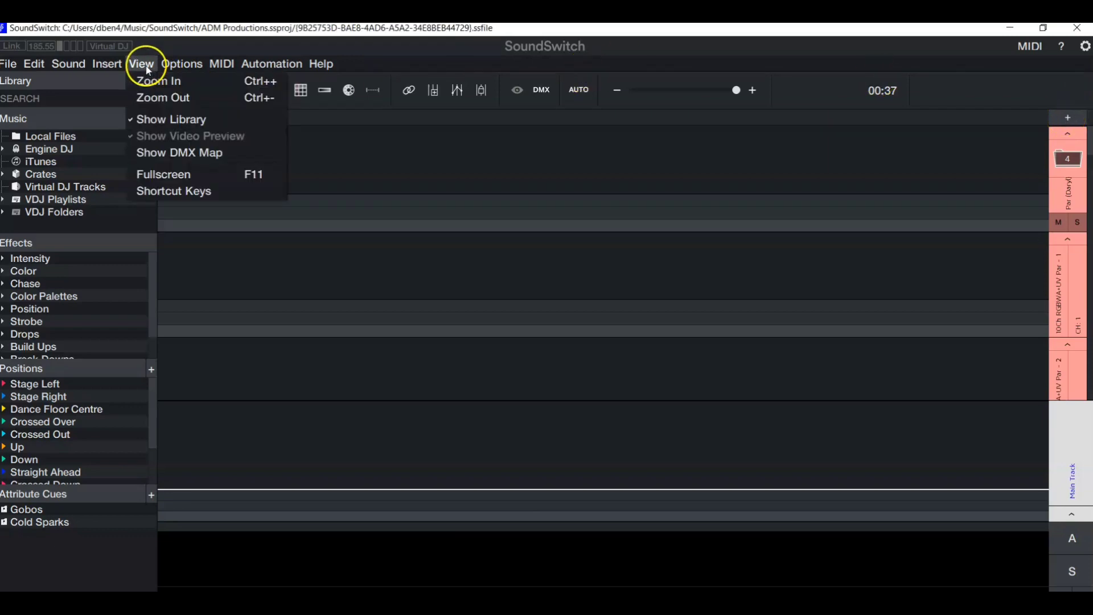
left_click(181, 156)
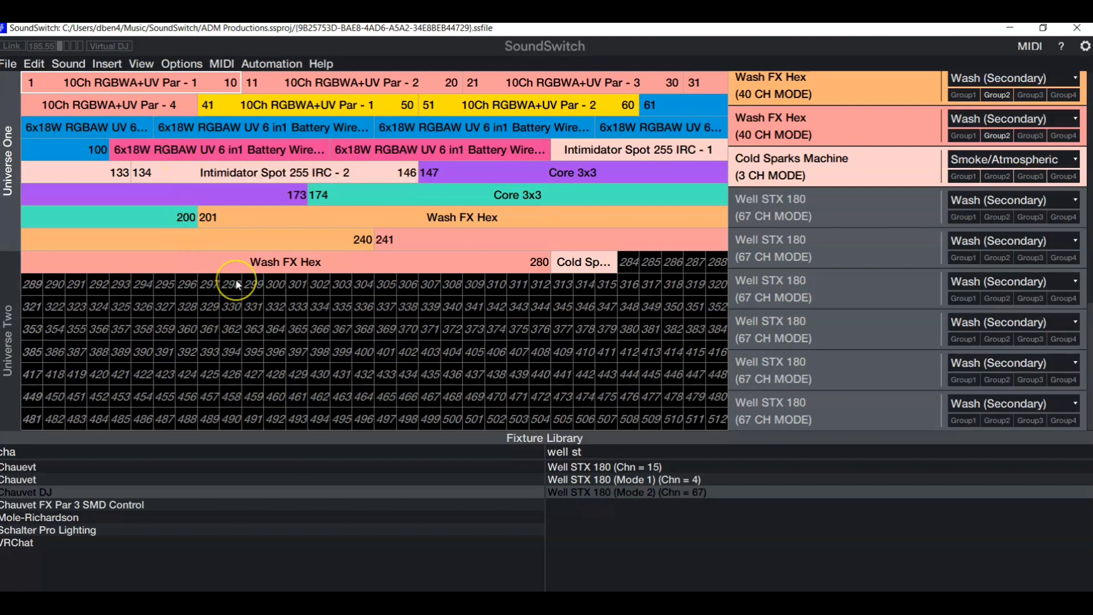
left_click(6, 329)
left_click(8, 192)
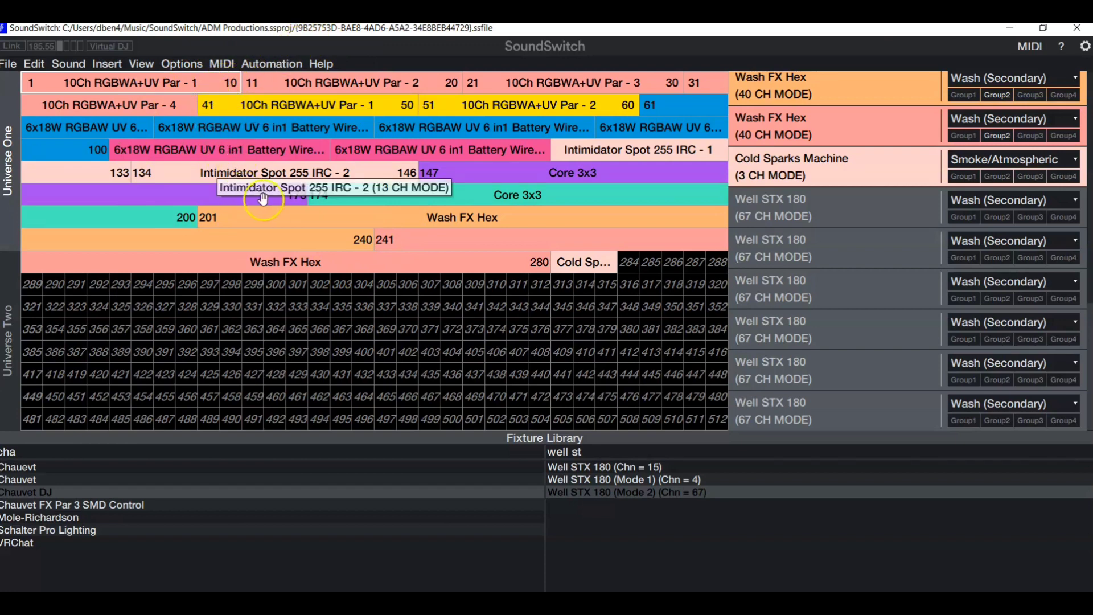
left_click(9, 323)
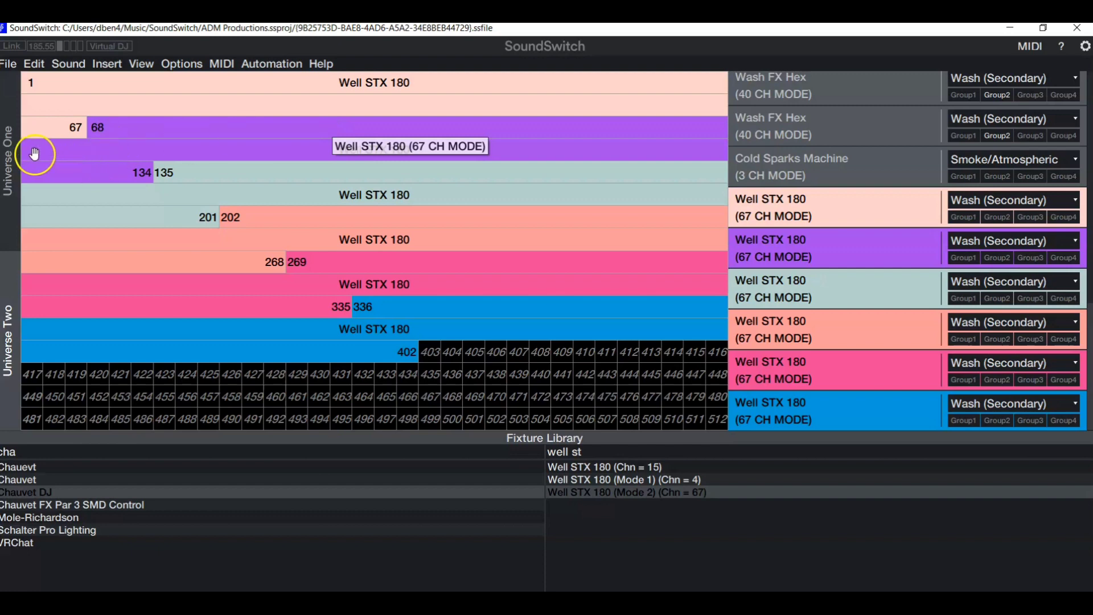
Step: Switch from Universe One's fixtures to Universe Two's Well STX 180 patch
left_click(9, 160)
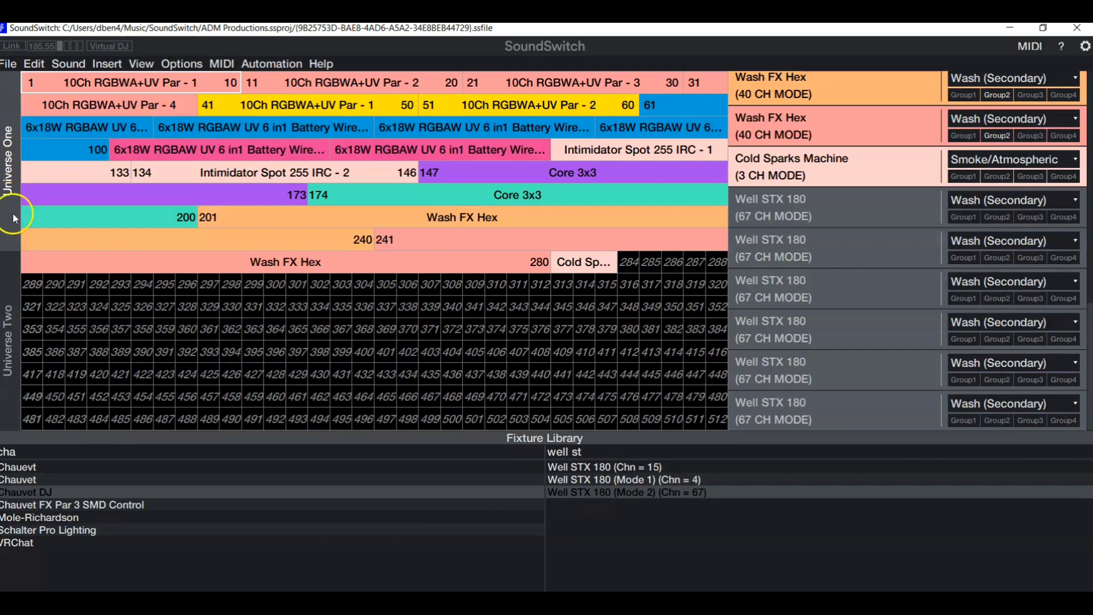
left_click(13, 281)
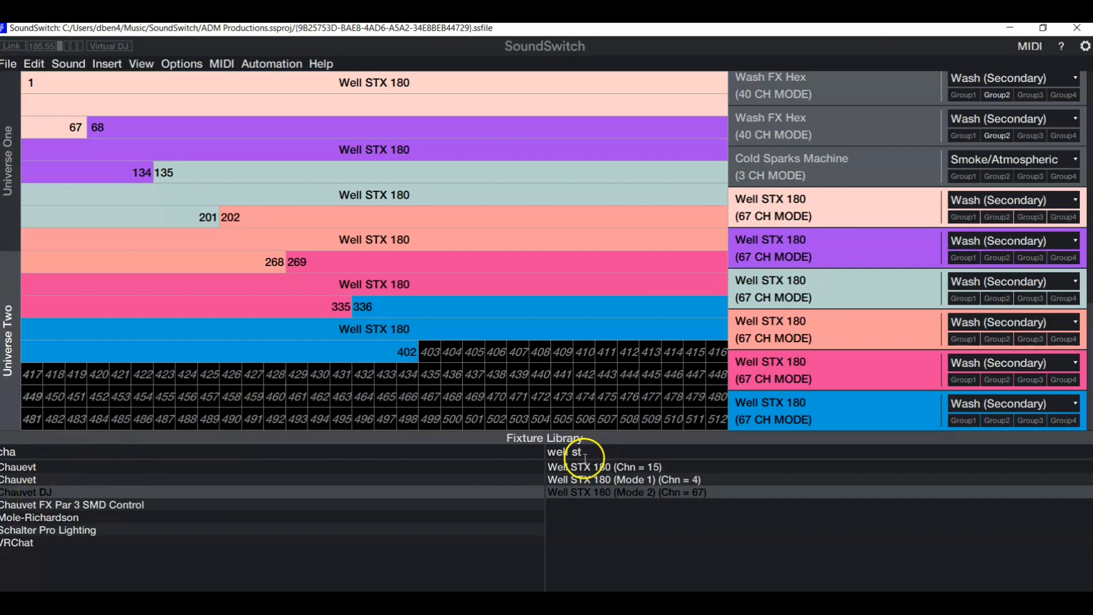
Step: Patch a 67-channel Well STX 180 at address 403, then delete that fixture
double_click(696, 495)
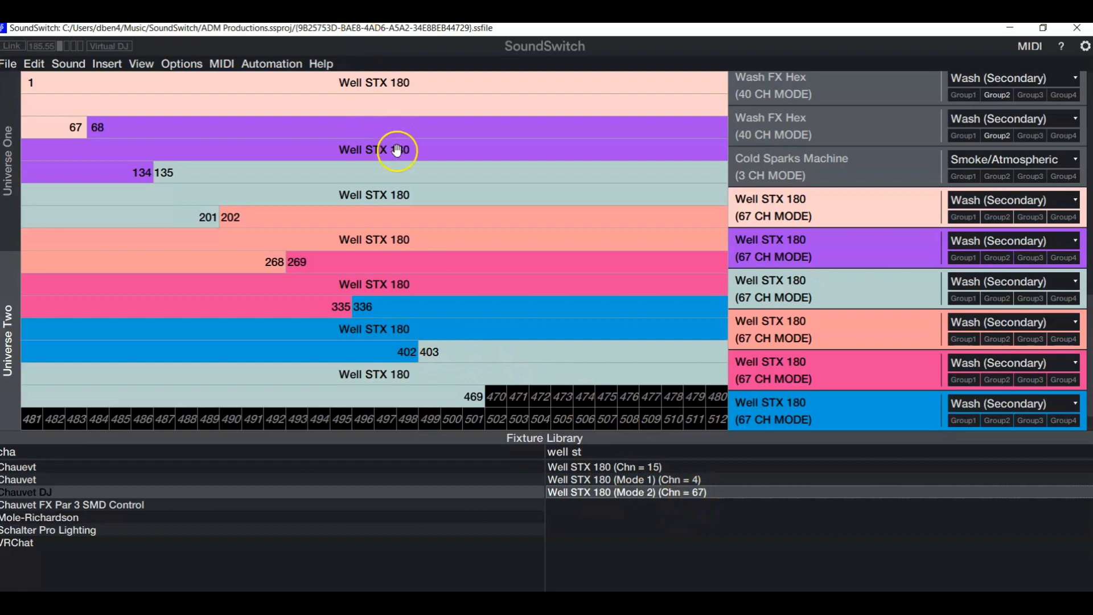
right_click(450, 383)
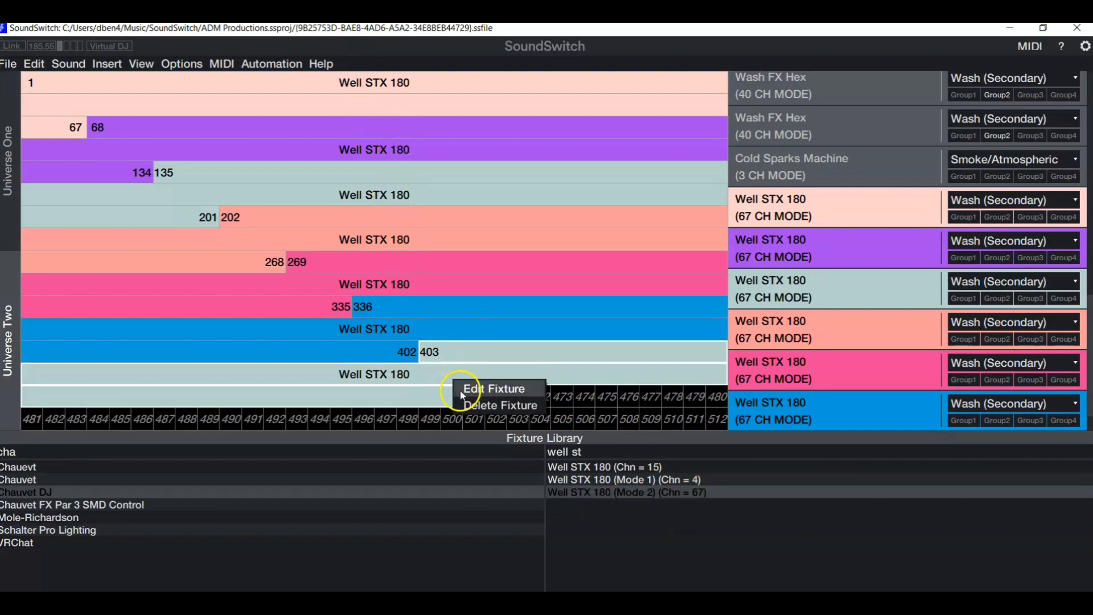
left_click(499, 405)
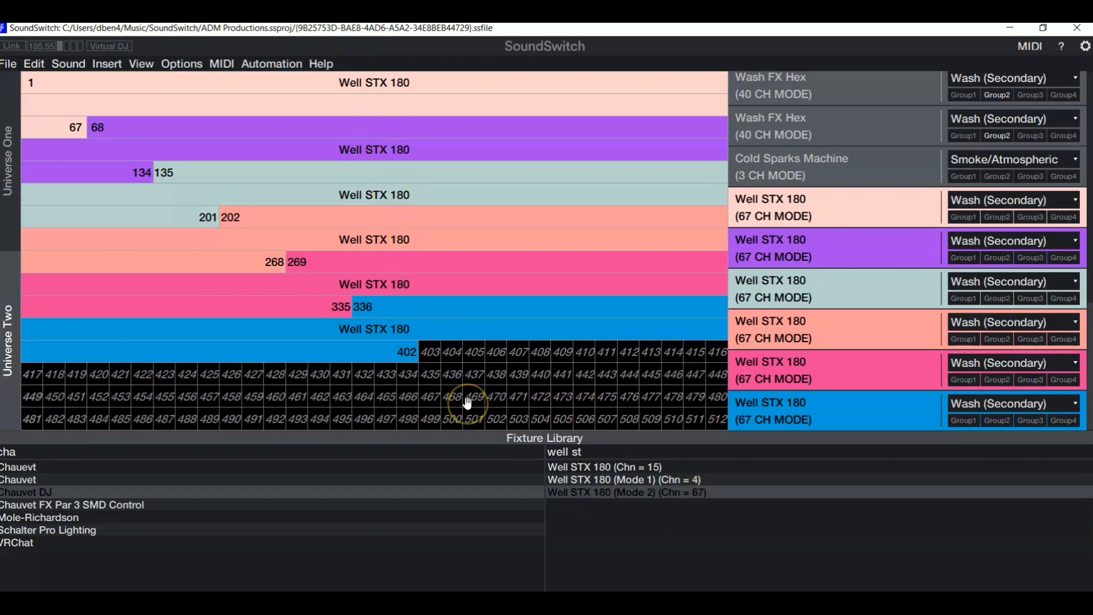